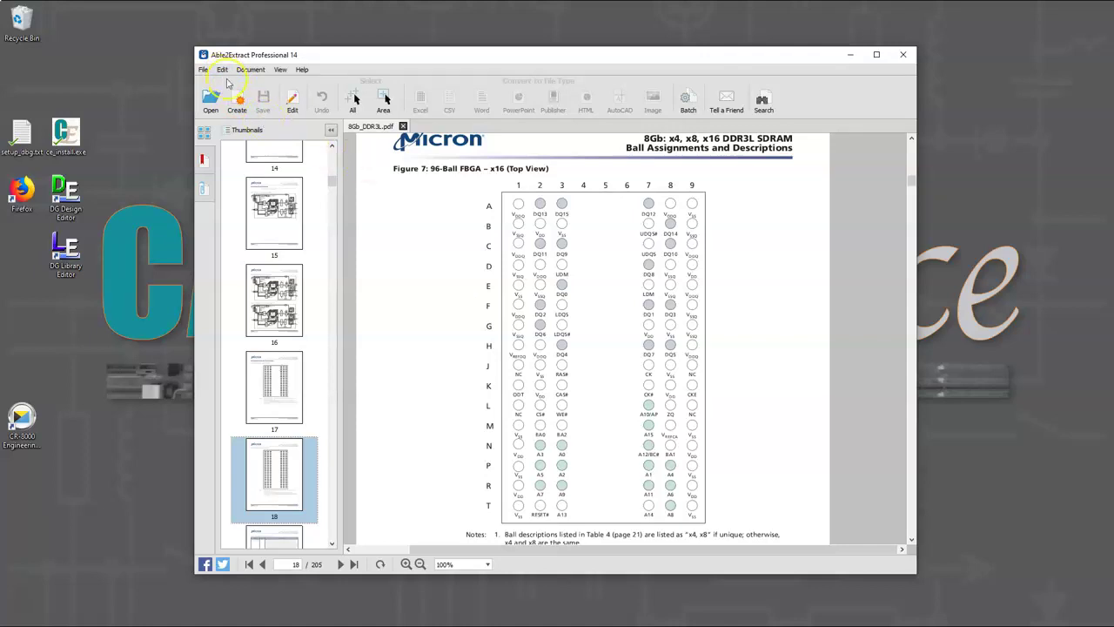
Set the page range to page 18 for conversion
left_click(224, 70)
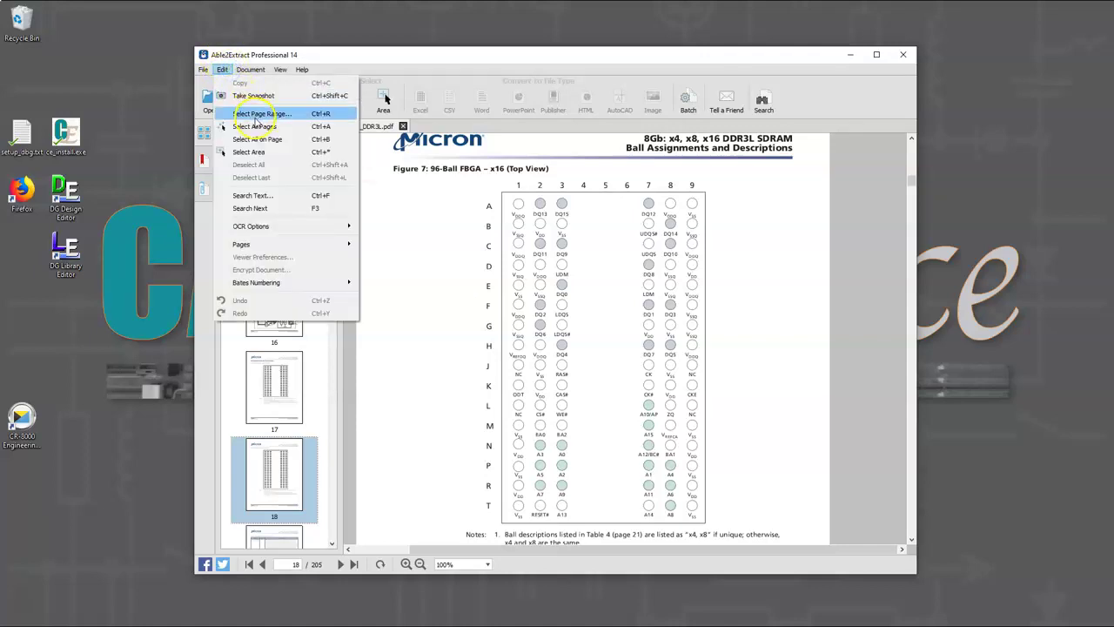
left_click(254, 115)
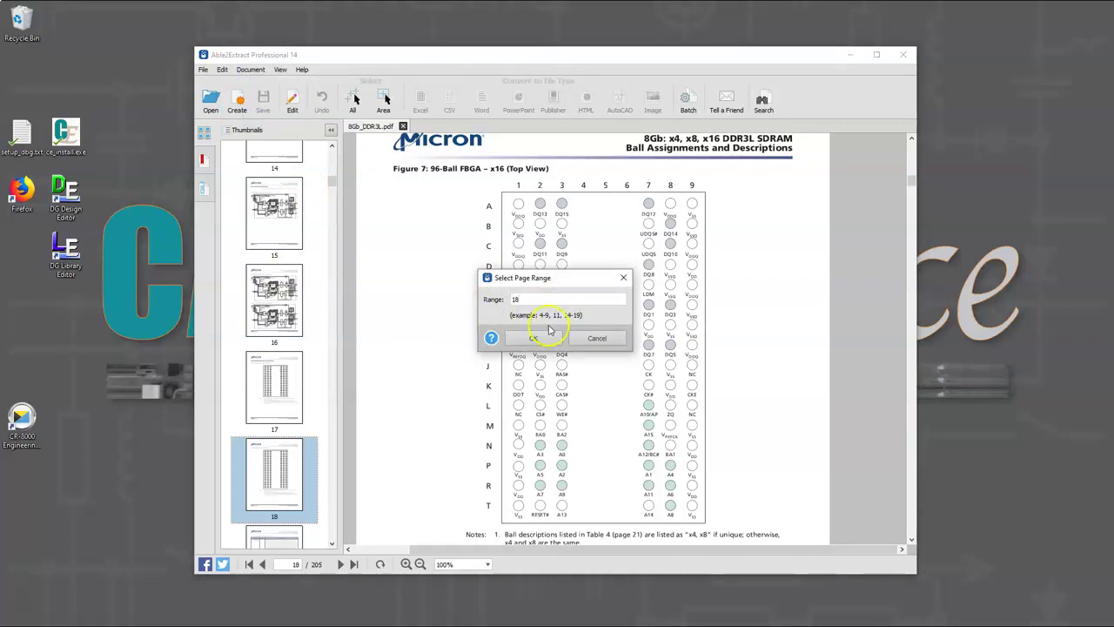
left_click(549, 331)
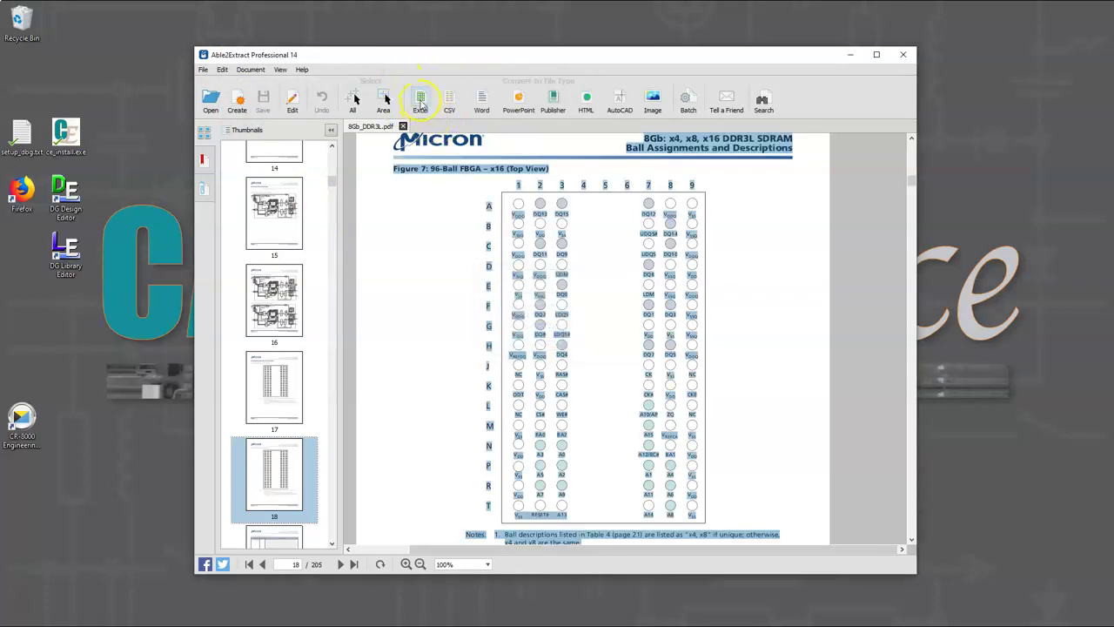
Convert page 18 to Excel with Automatic Convert and save the workbook as 8Gb_DDR3La2e_auto.xlsx
left_click(420, 99)
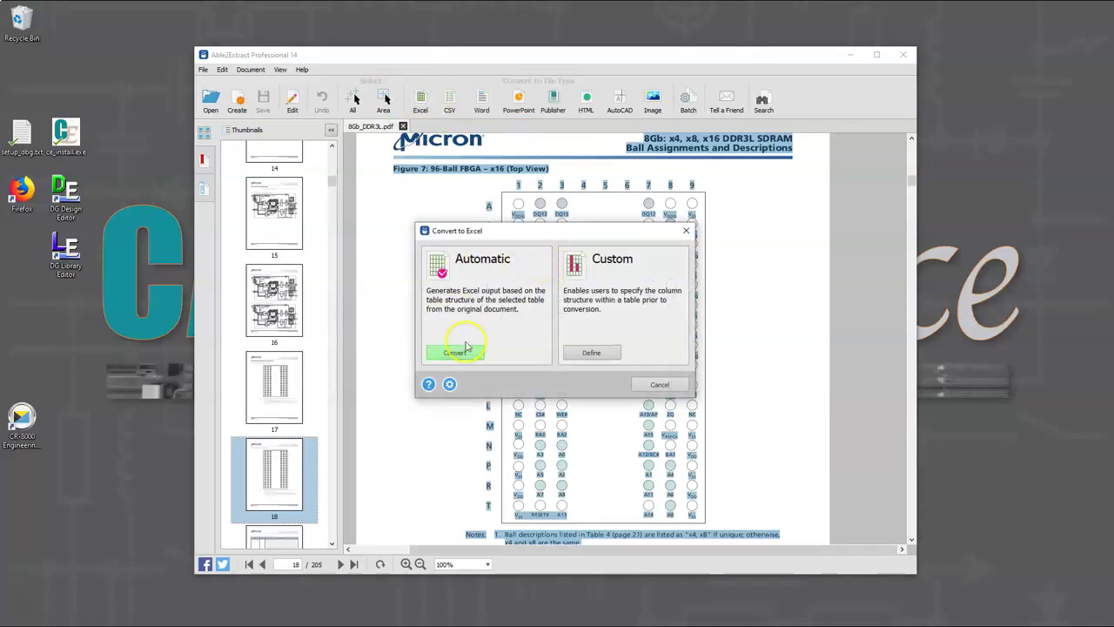
left_click(455, 351)
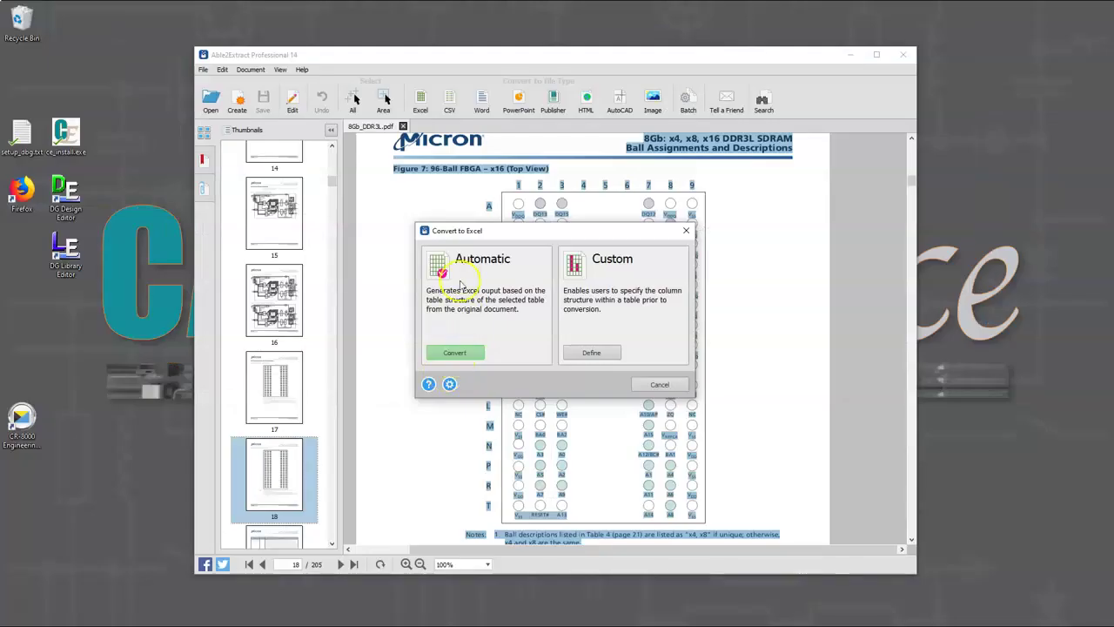
left_click(455, 352)
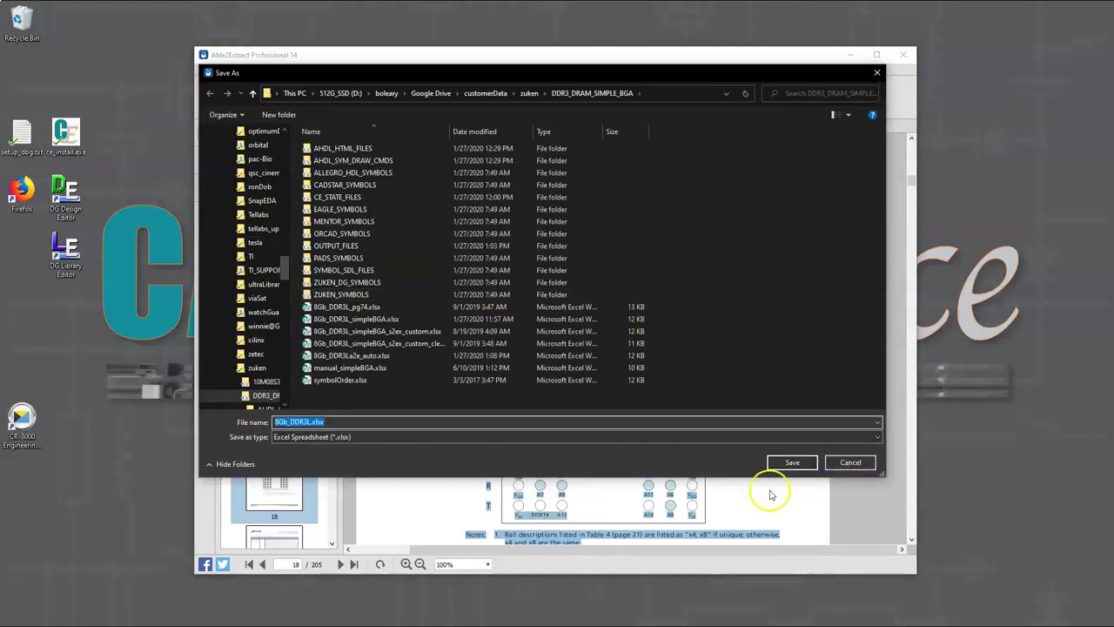
left_click(792, 462)
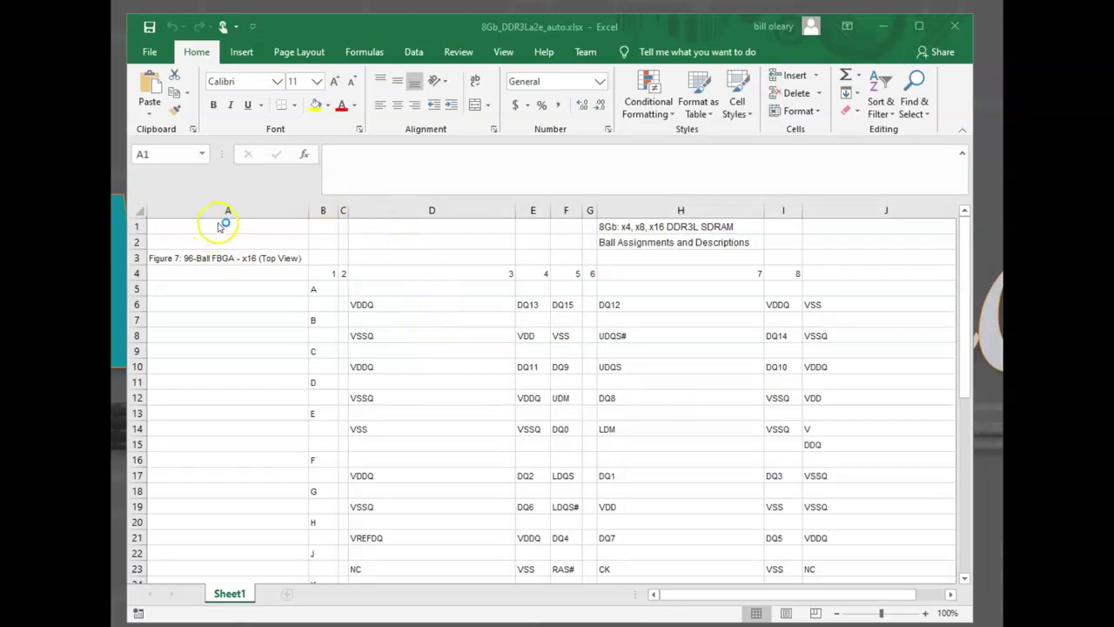
Give columns A through J a column width of 5
left_click_drag(242, 208, 886, 207)
right_click(886, 207)
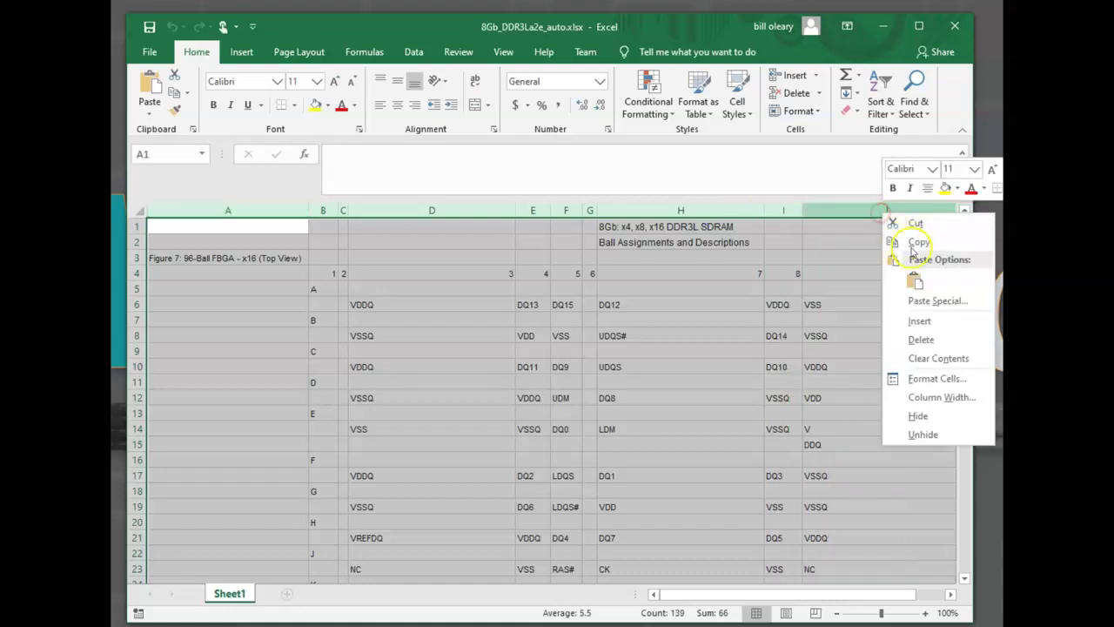
left_click(929, 397)
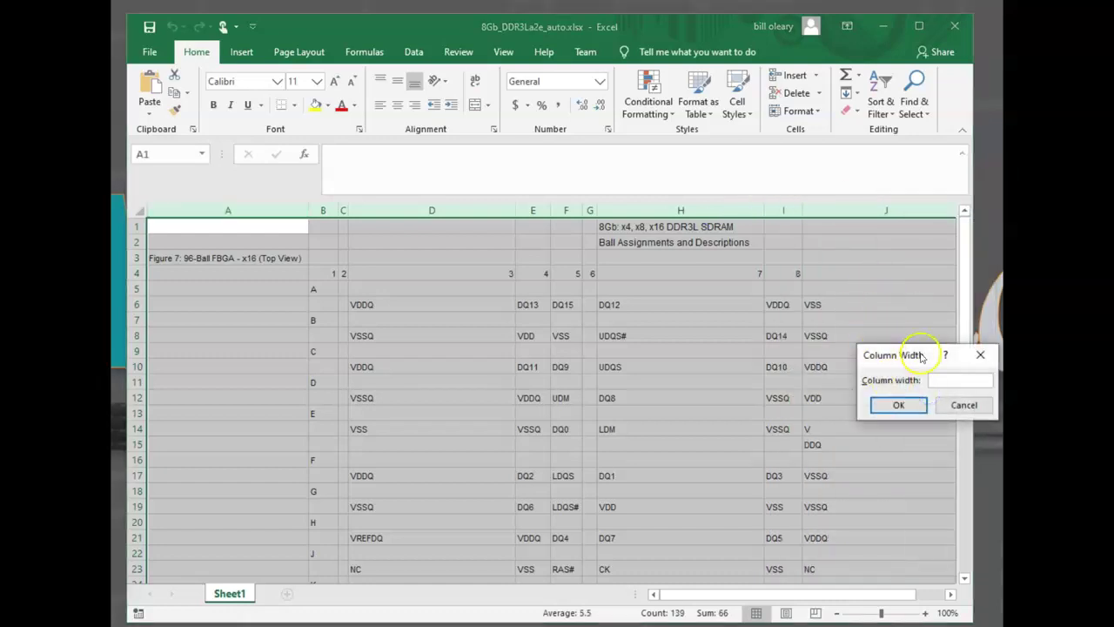
type("5")
key("Return")
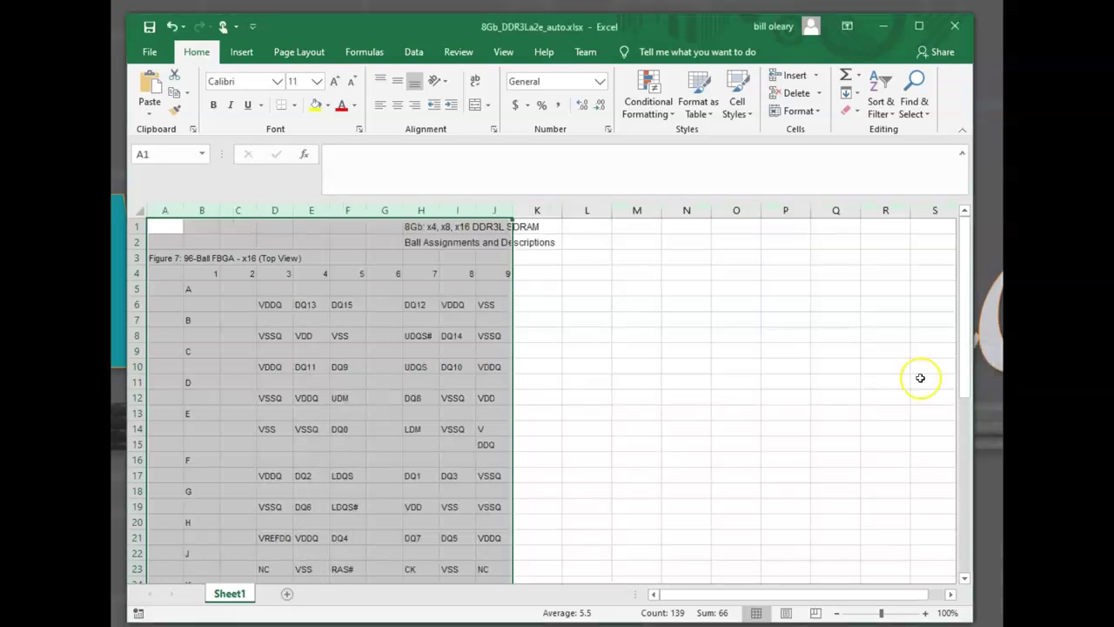
scroll(460, 366, "down", 4)
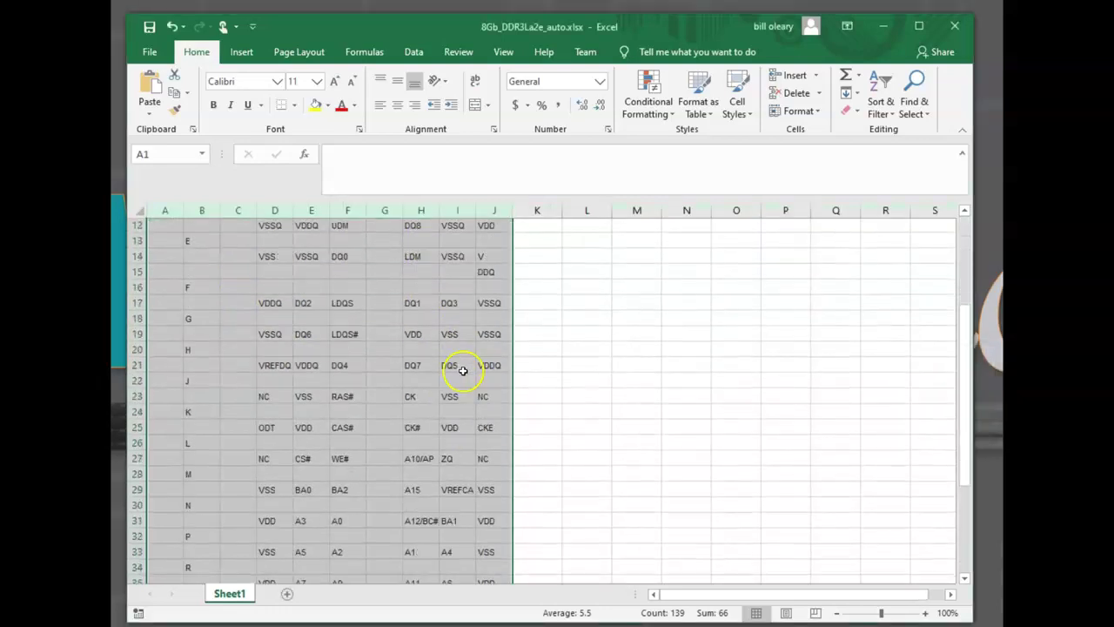
scroll(463, 371, "up", 4)
Move the ball-name block D6:J37 up one row to line up with the row letters
left_click(200, 275)
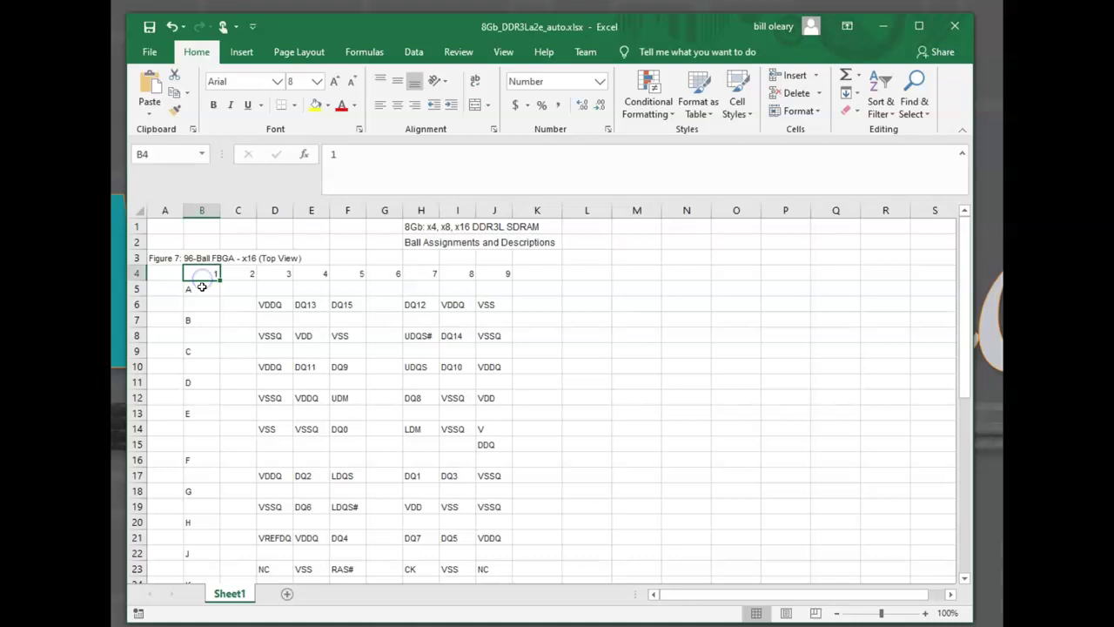
left_click(272, 299)
left_click(188, 301)
left_click_drag(277, 303, 340, 298)
left_click(311, 303)
left_click(348, 304)
left_click_drag(273, 304, 505, 505)
scroll(538, 388, "up", 6)
left_click_drag(374, 296, 376, 288)
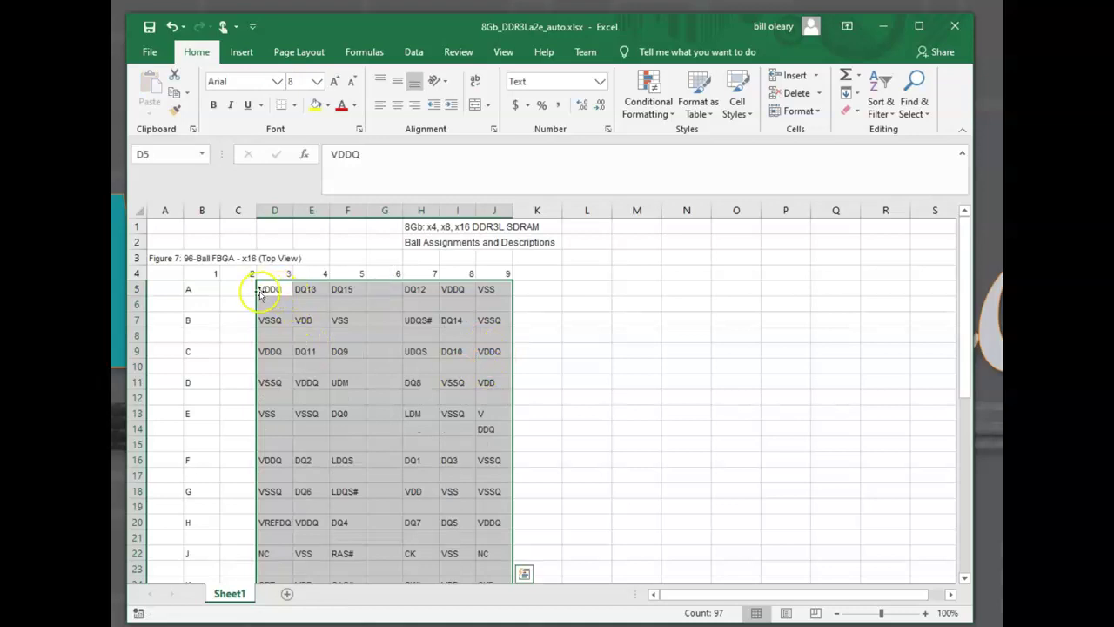
Shift the column numbers 1–9 in row 4 two columns right
left_click(215, 273)
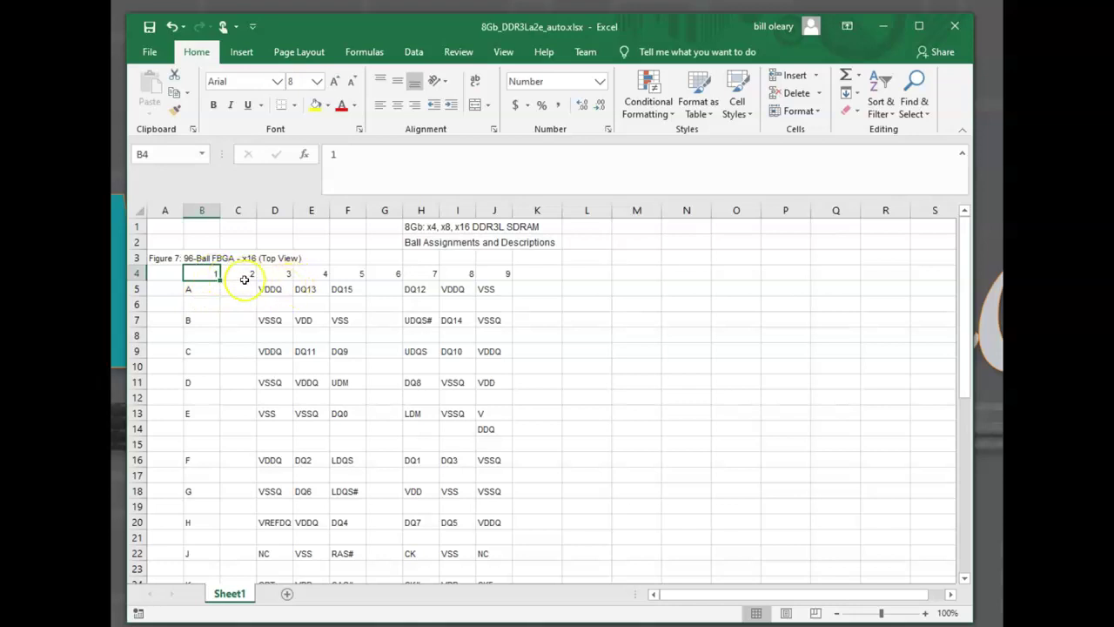
left_click_drag(211, 271, 487, 271)
left_click_drag(261, 269, 338, 275)
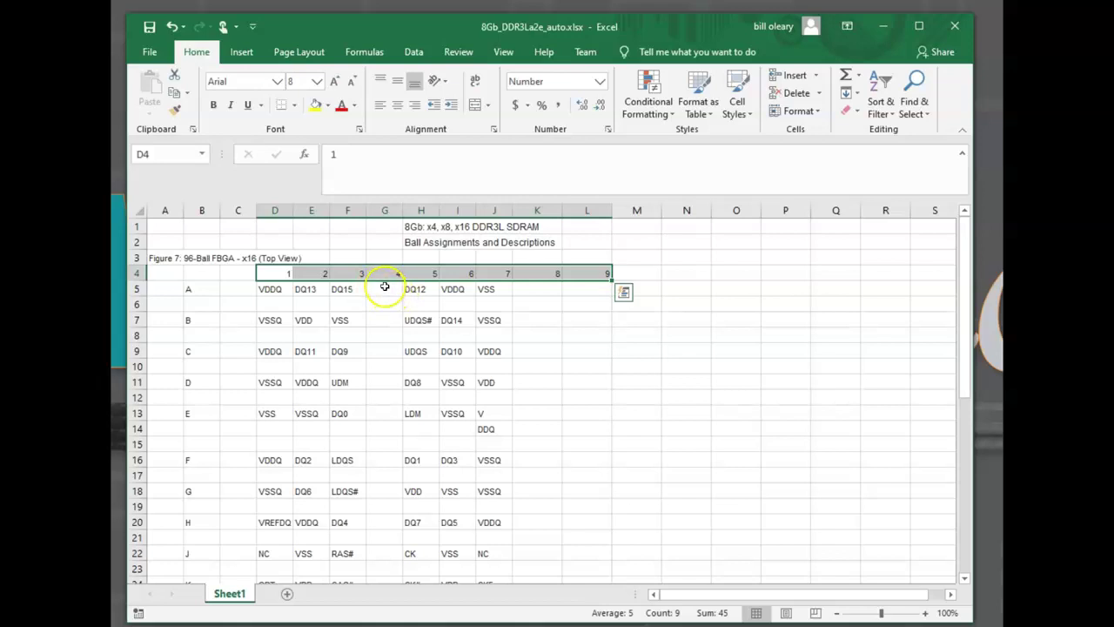
Move the right-hand ball group from H5:J36 to J5:L36, under headers 7–9
left_click(382, 288)
left_click(383, 273)
left_click_drag(418, 288, 500, 509)
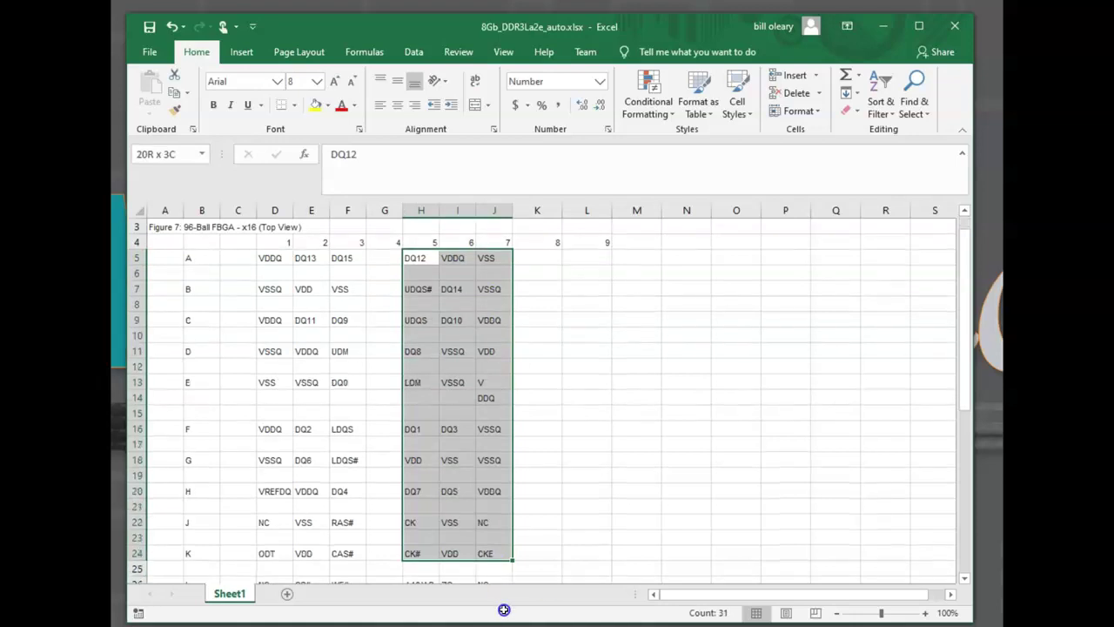
left_click_drag(503, 612, 494, 460)
scroll(558, 349, "up", 6)
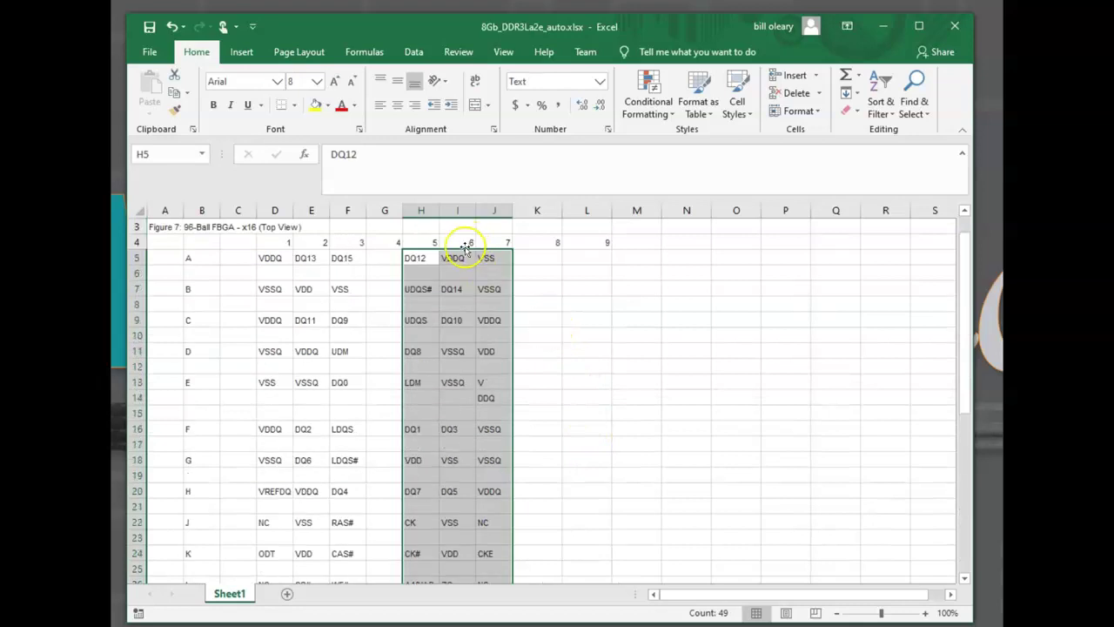
left_click_drag(465, 250, 542, 258)
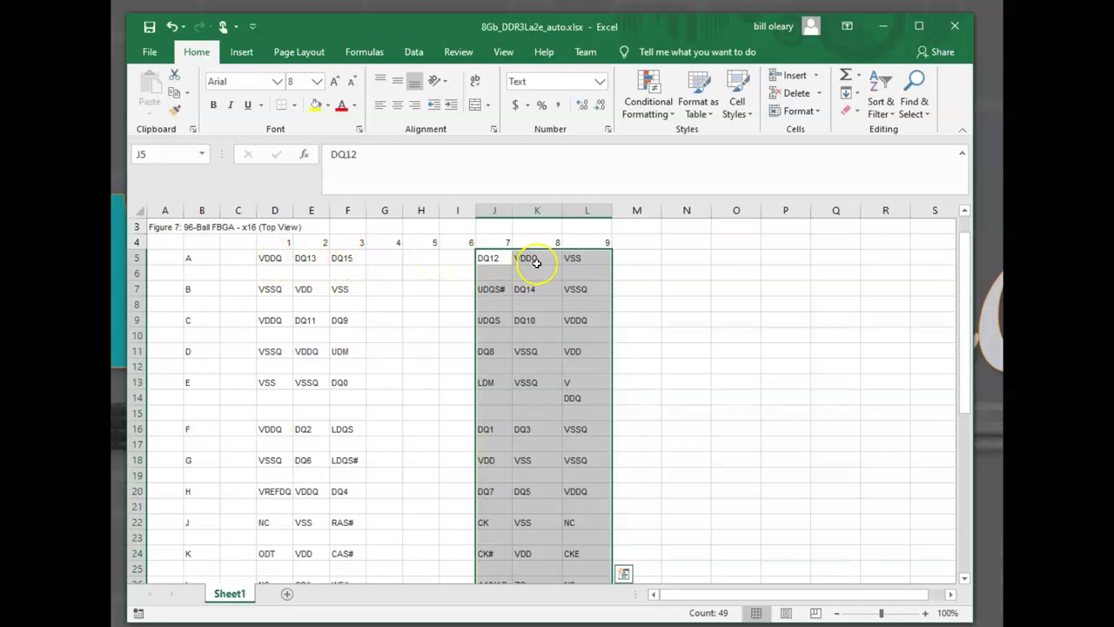
scroll(578, 270, "down", 5)
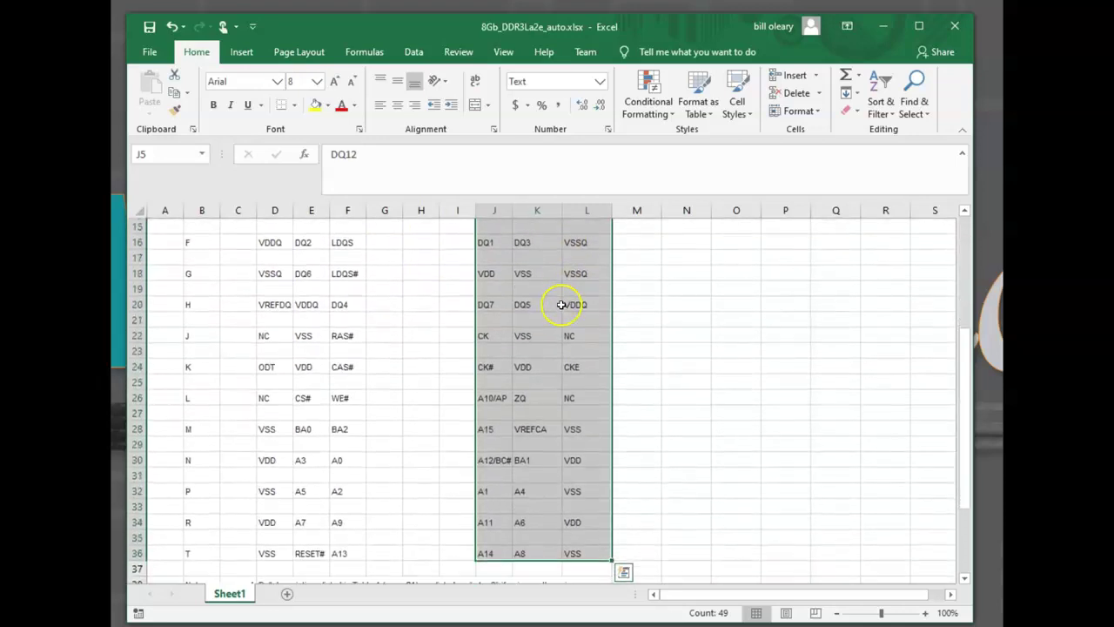
Mark the spacer rows 6, 8, 10, 12, 14 and 17 beneath the row letters
left_click(264, 506)
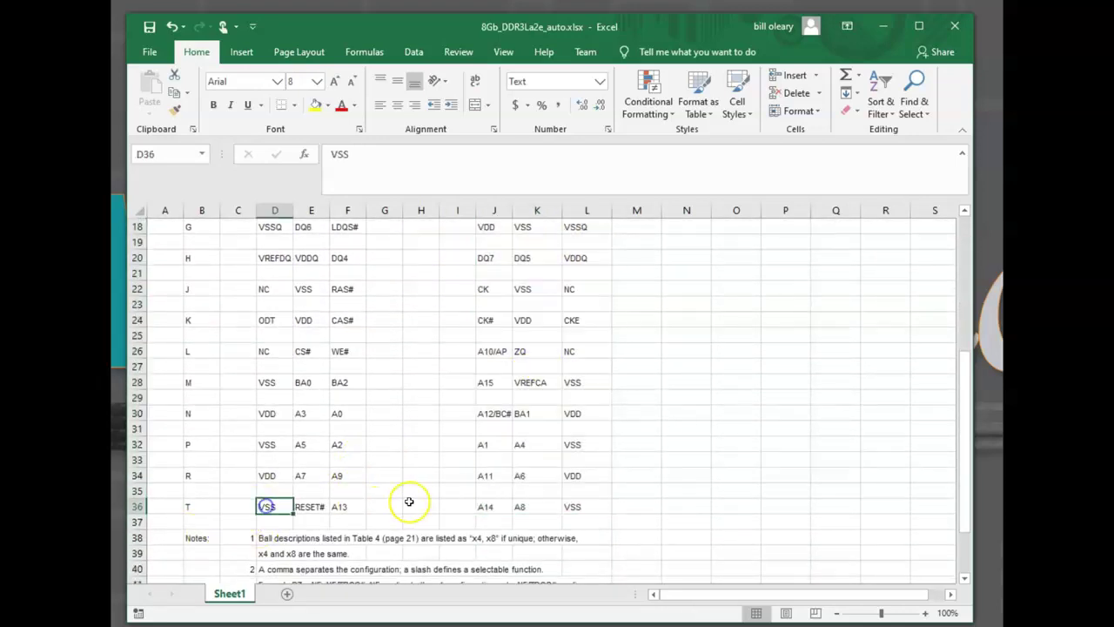
scroll(366, 416, "up", 5)
left_click(165, 273)
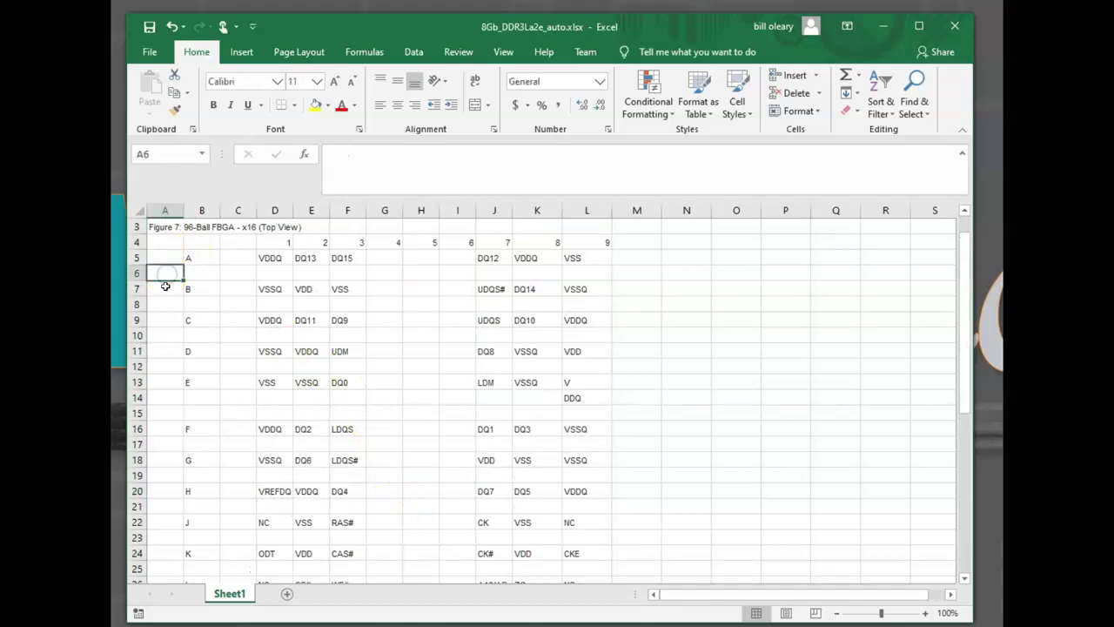
left_click(165, 305)
left_click(168, 336)
left_click(164, 366)
left_click(165, 399)
left_click(168, 444)
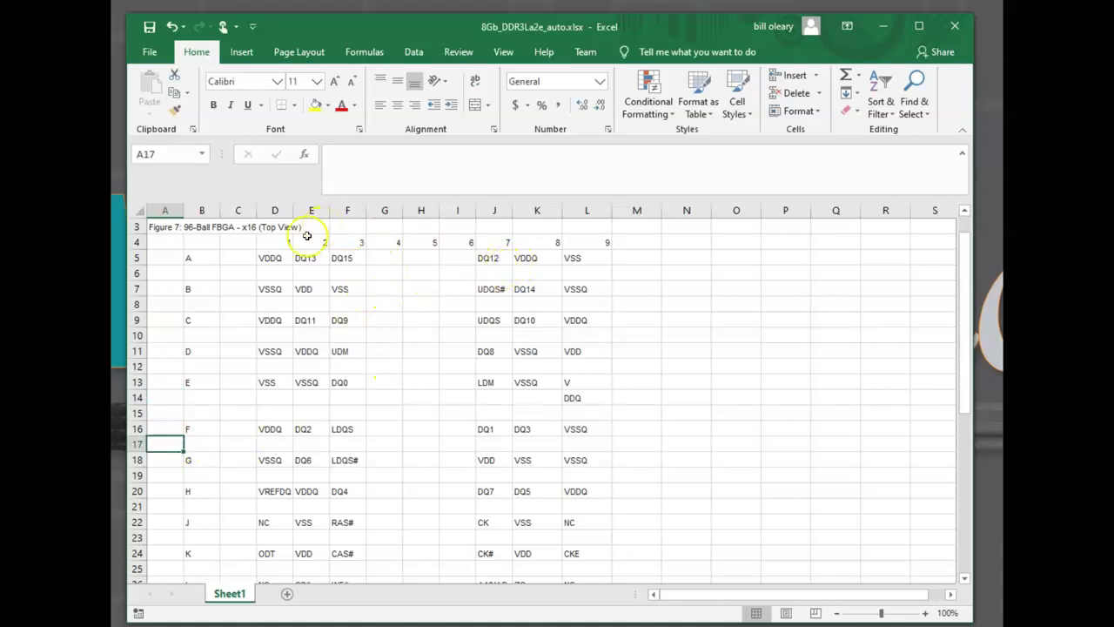
Delete the empty column C, then the caption column A
left_click(237, 210)
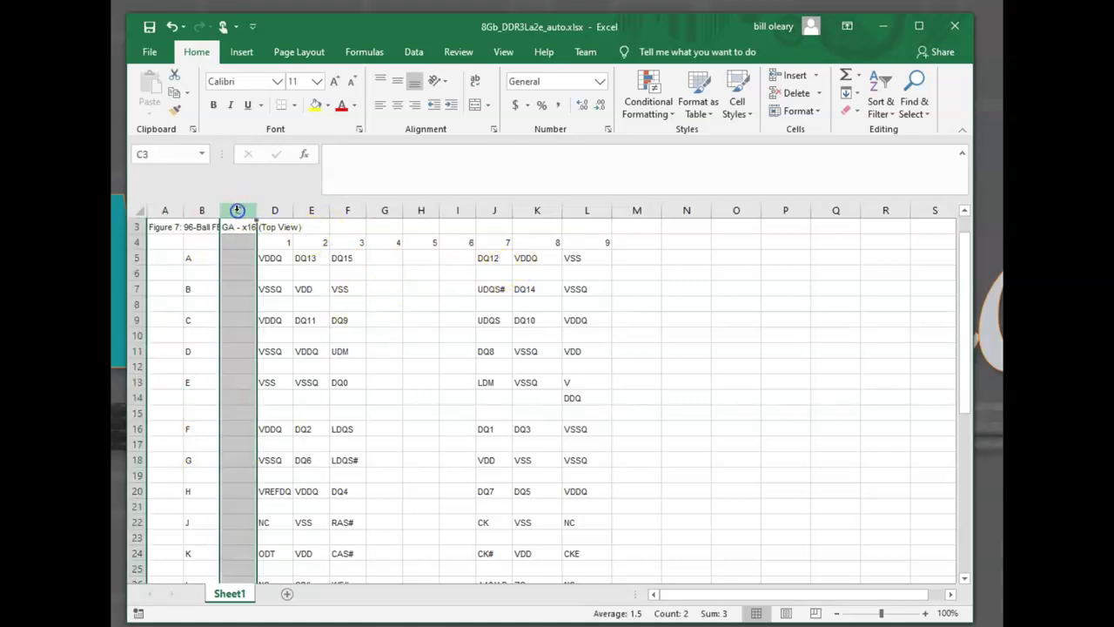
right_click(240, 211)
left_click(288, 340)
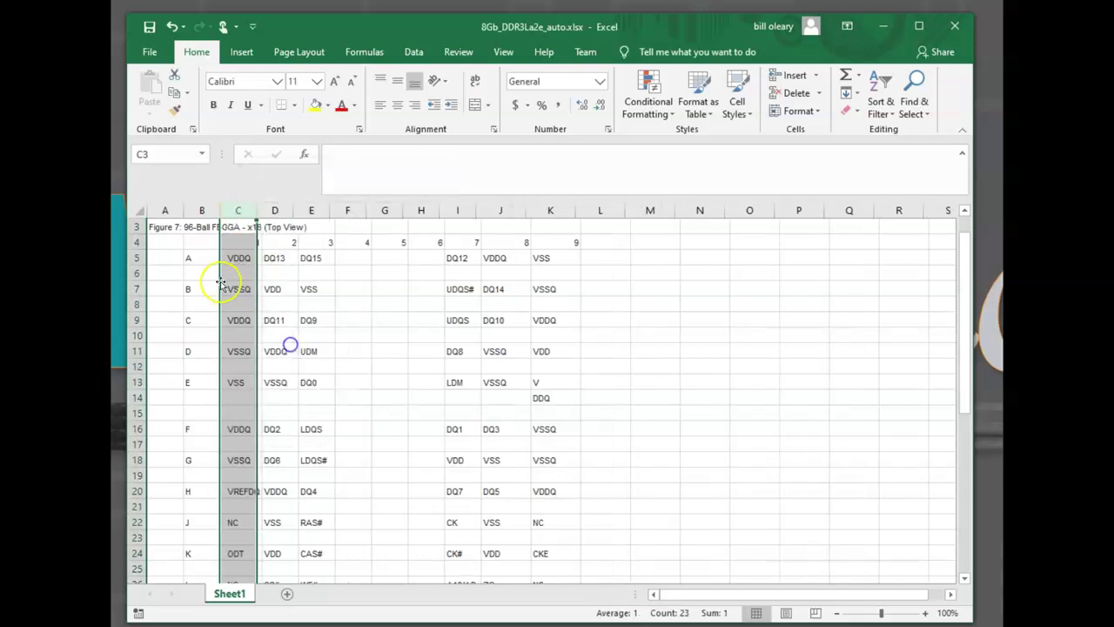
left_click(164, 210)
right_click(163, 211)
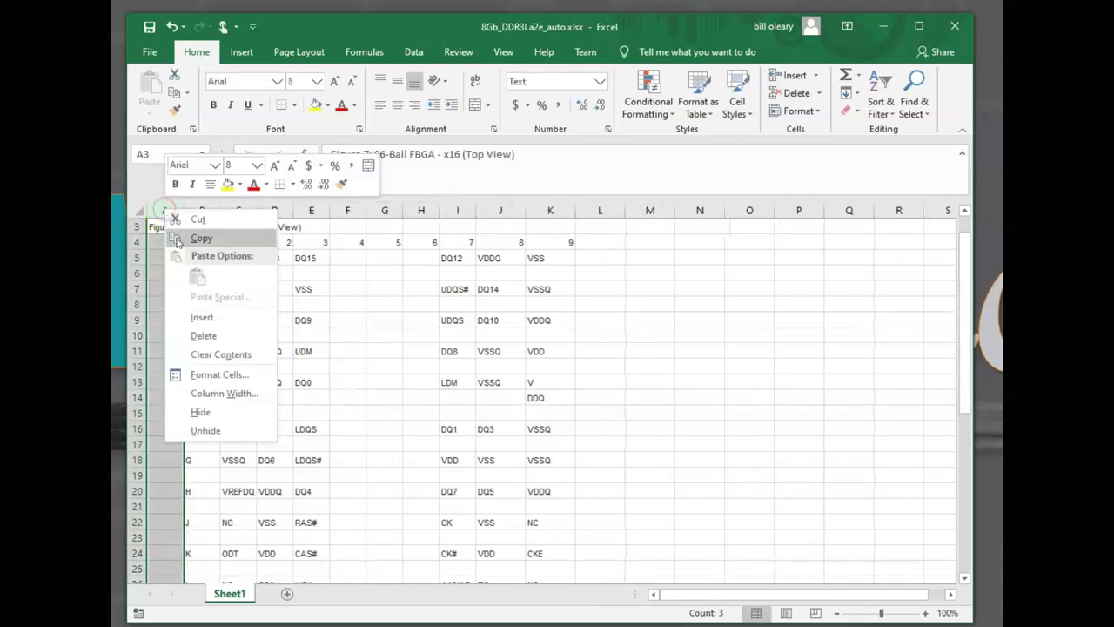
left_click(206, 336)
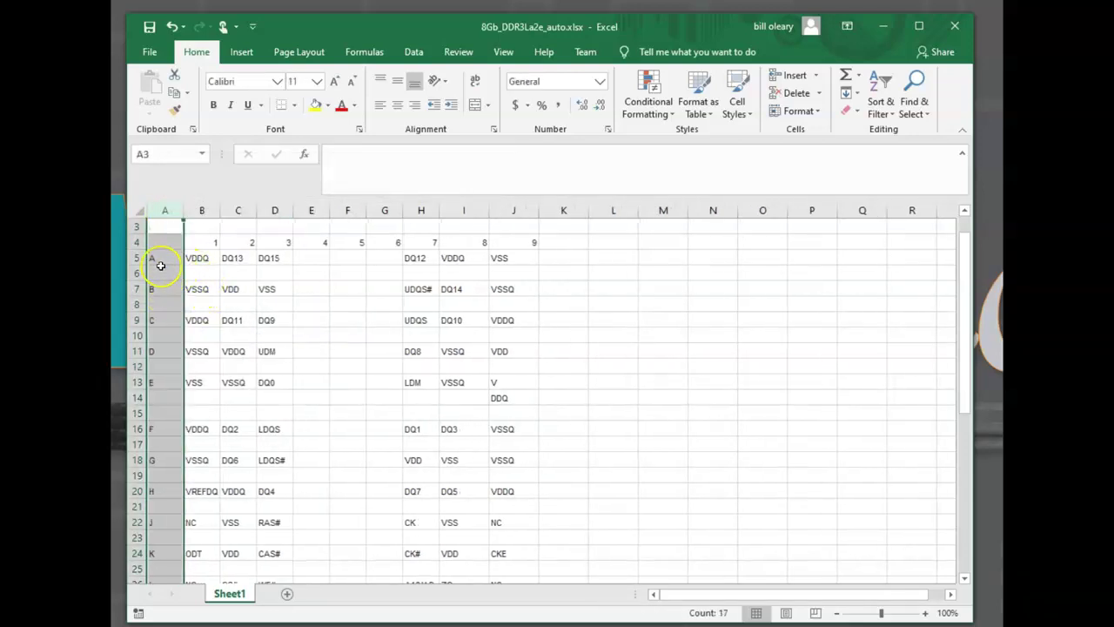
Check the new layout by selecting row letters in column A, numbers 1–9 and cells A1:A3
left_click_drag(162, 257, 170, 542)
scroll(174, 392, "up", 4)
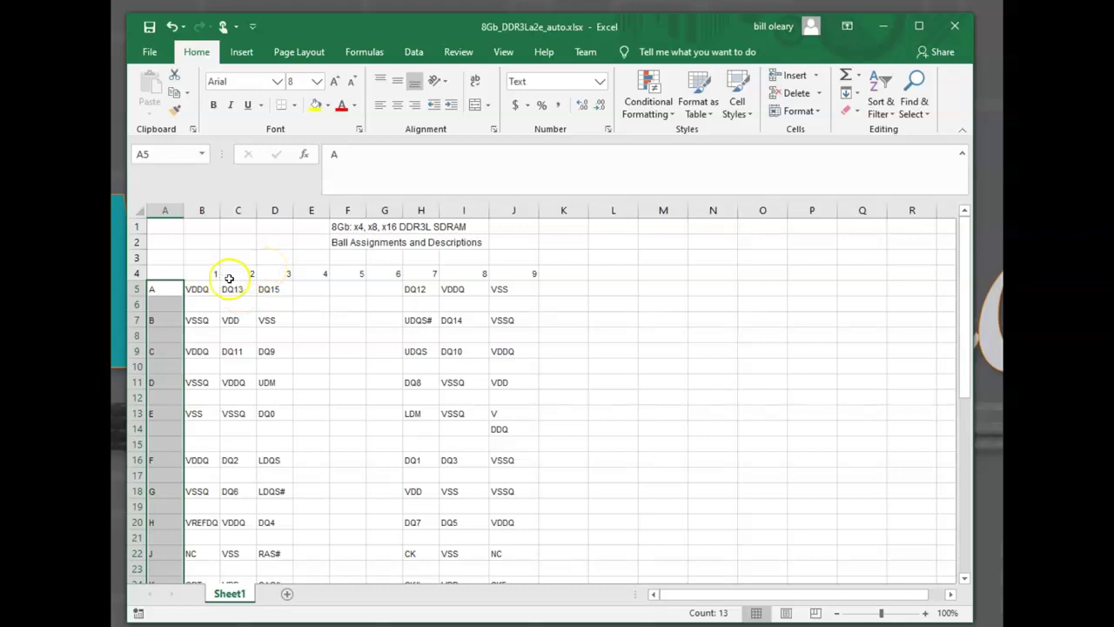
left_click_drag(189, 273, 535, 271)
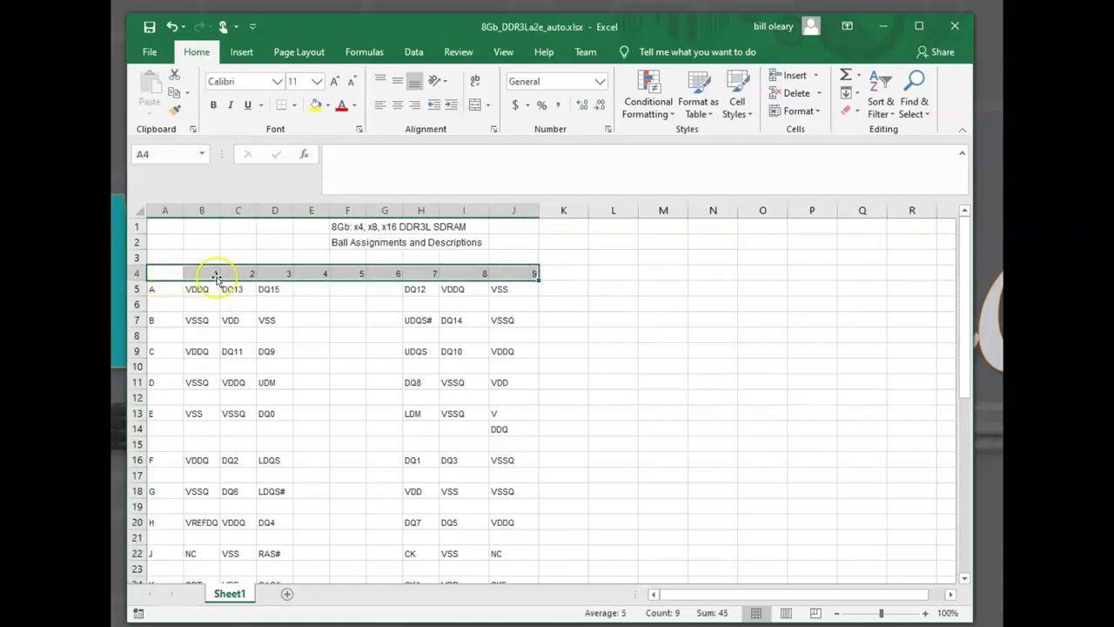
left_click_drag(212, 275, 533, 271)
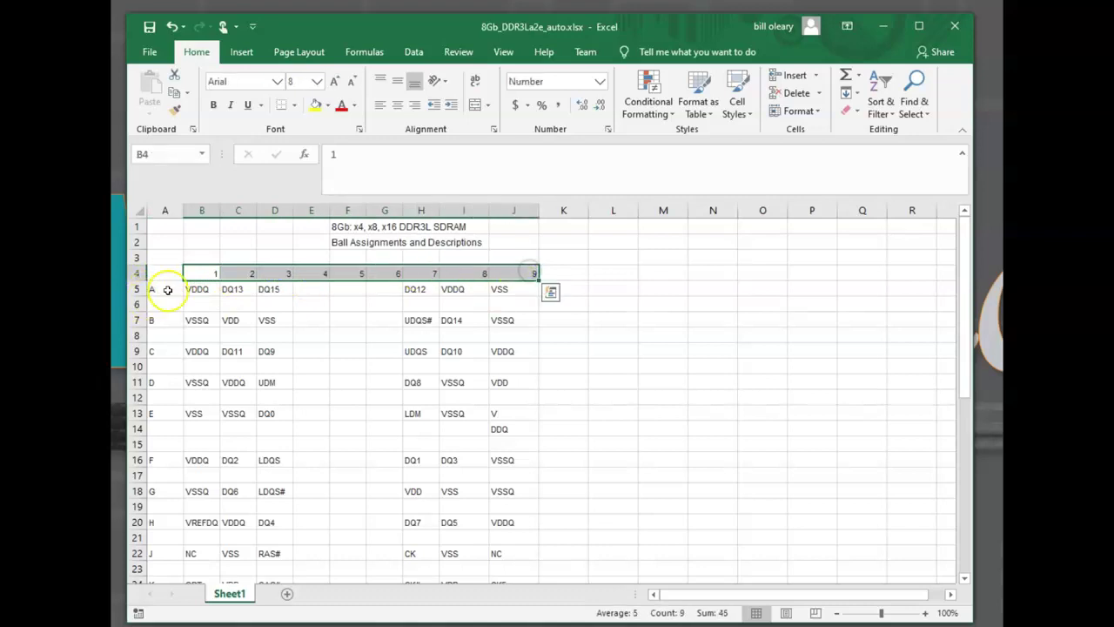
left_click_drag(168, 289, 159, 571)
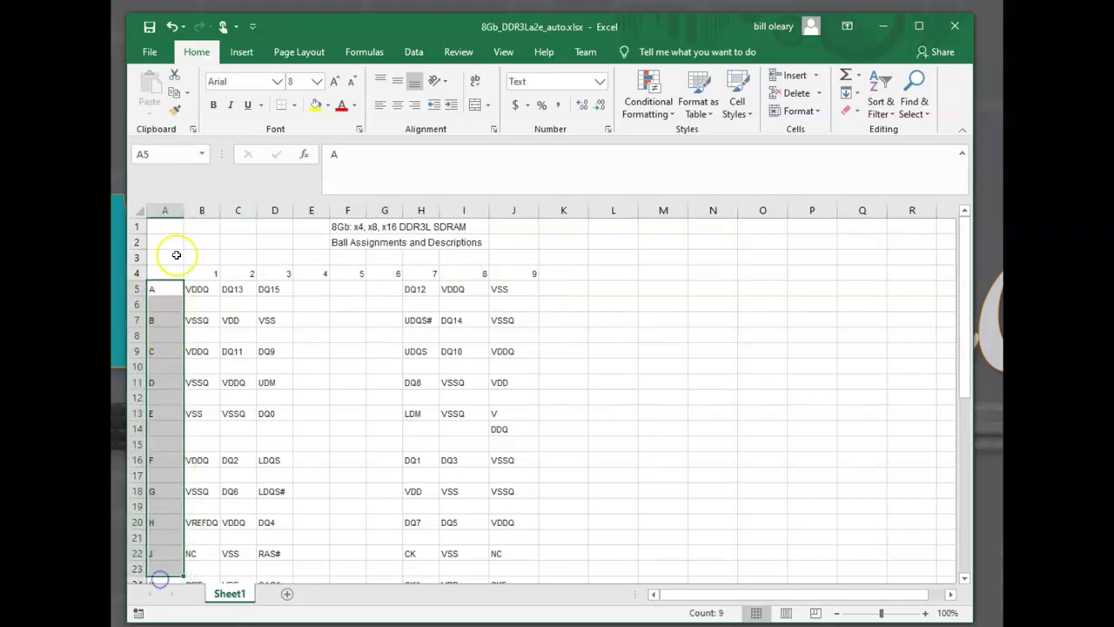
left_click(162, 211)
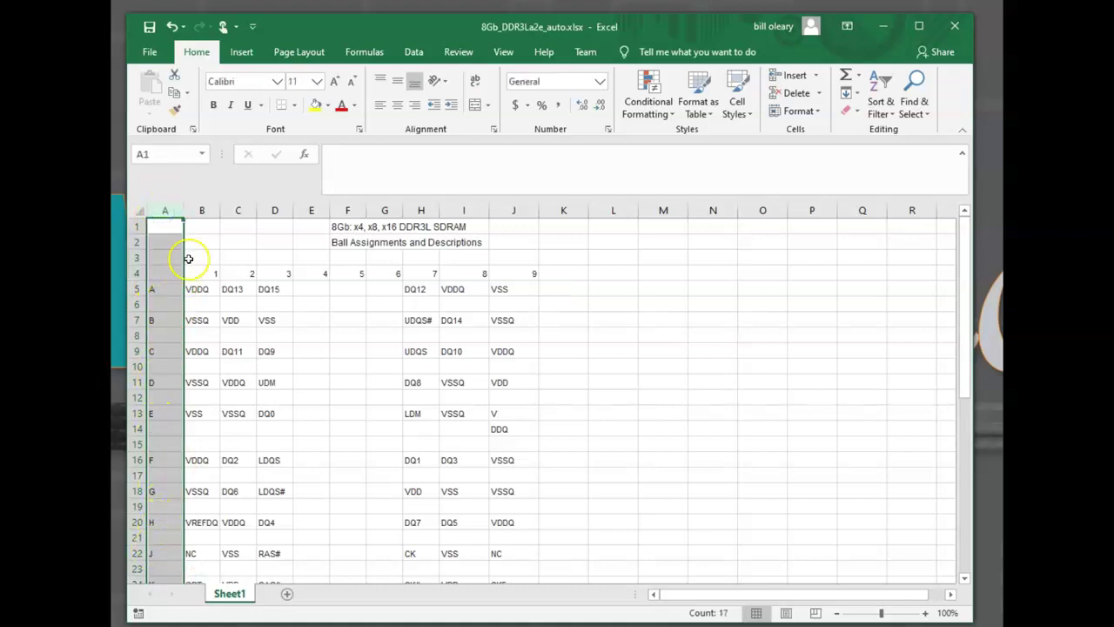
left_click(199, 274)
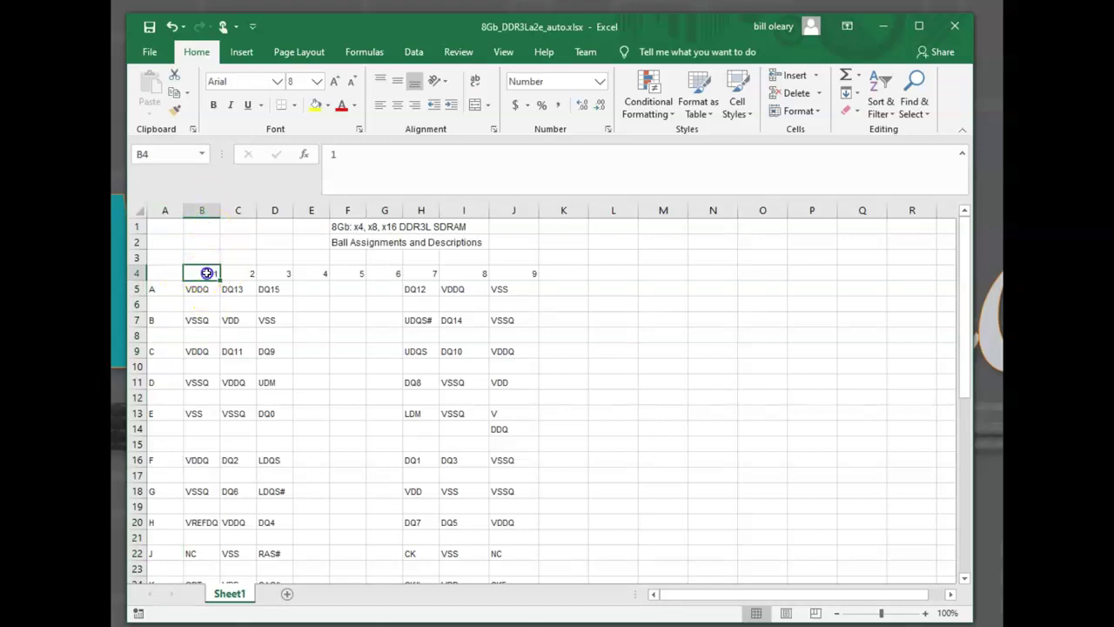
left_click_drag(211, 274, 534, 275)
left_click_drag(165, 226, 532, 273)
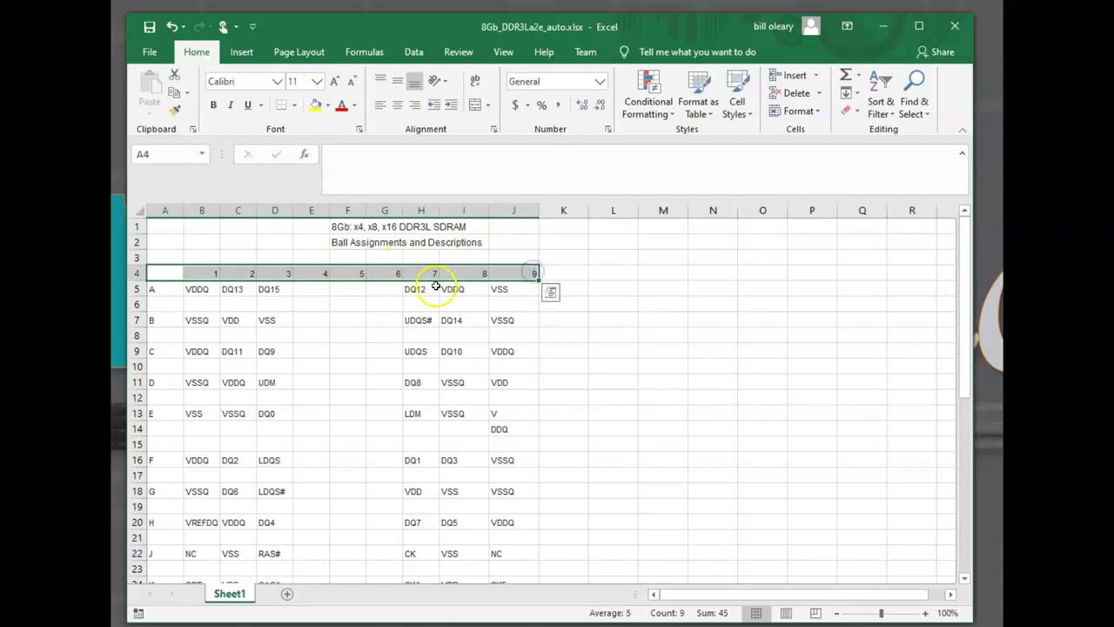
scroll(397, 316, "down", 1)
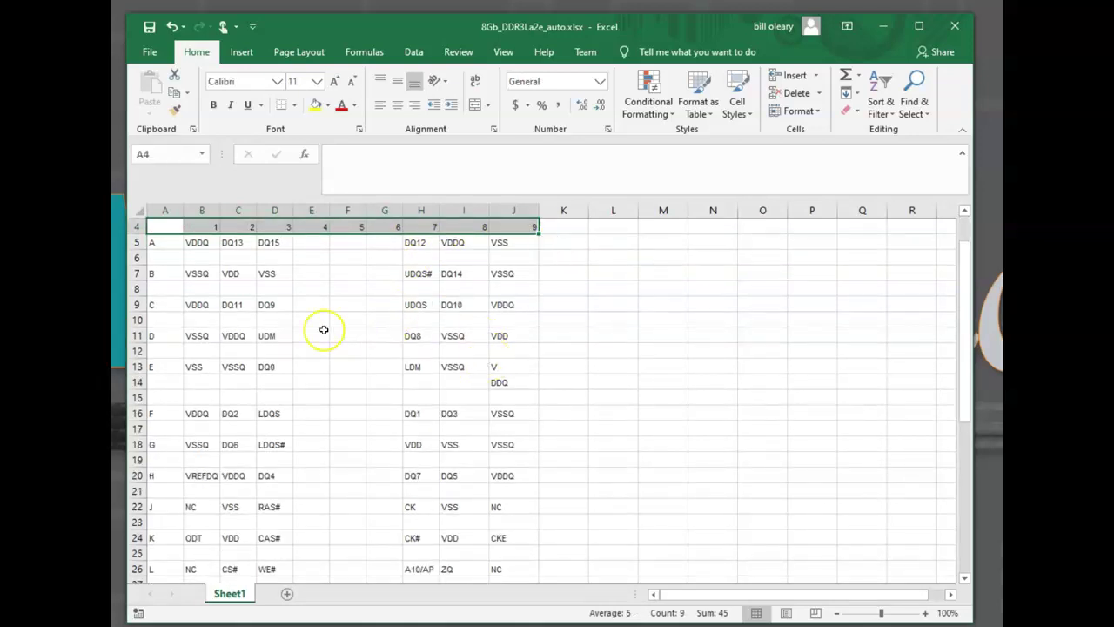
Change cell J13 to VDDQ and clear the stray DDQ fragment in J14
left_click(502, 384)
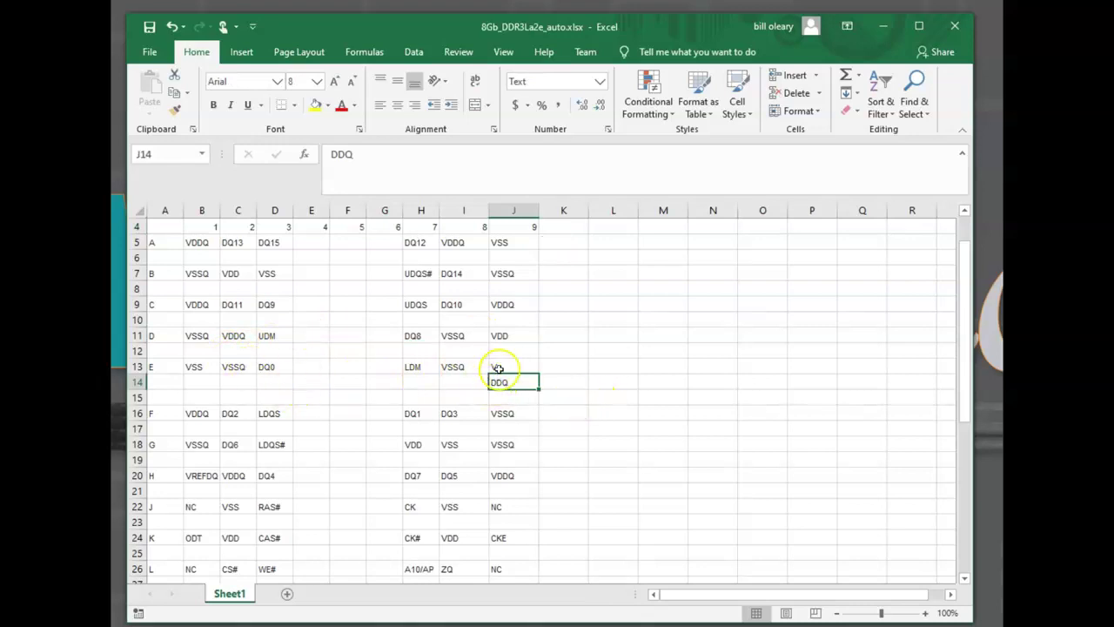
left_click(504, 365)
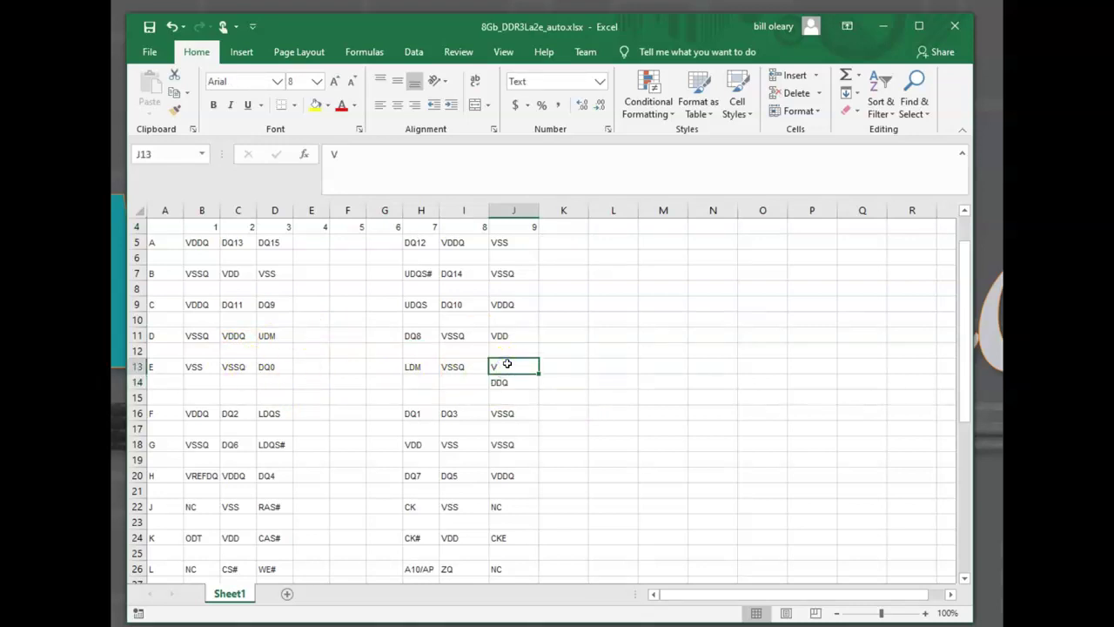
type("V")
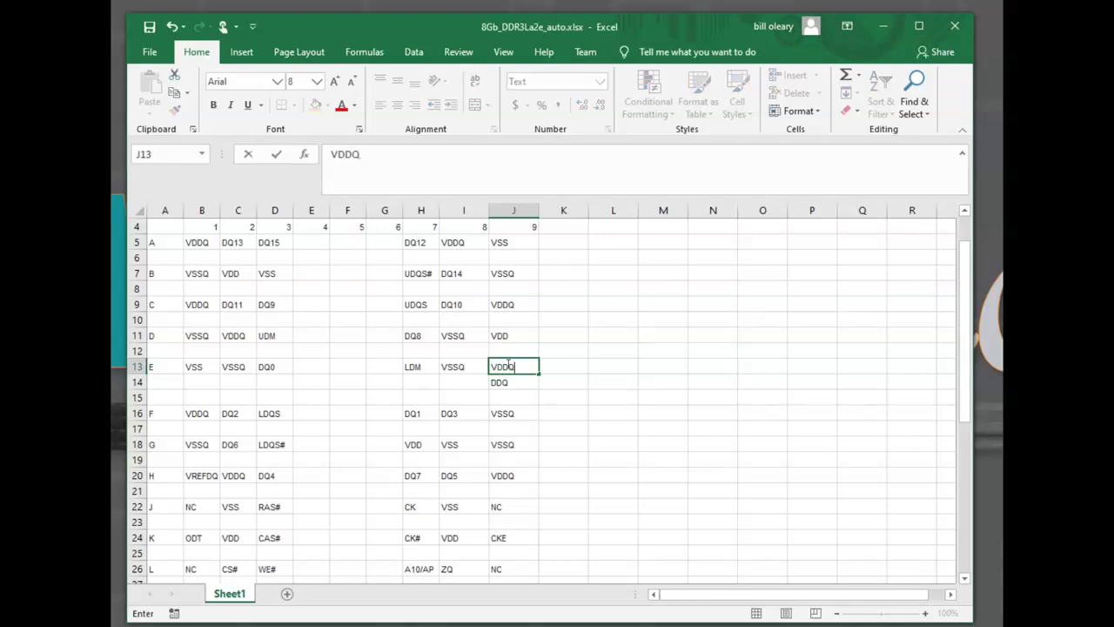
left_click(511, 383)
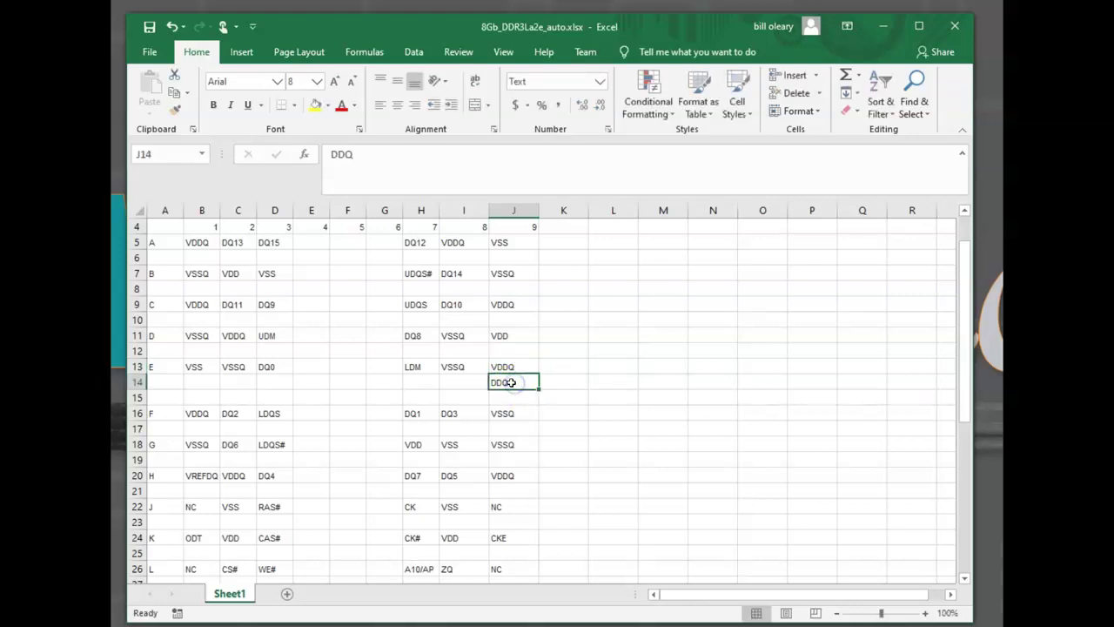
scroll(340, 450, "down", 6)
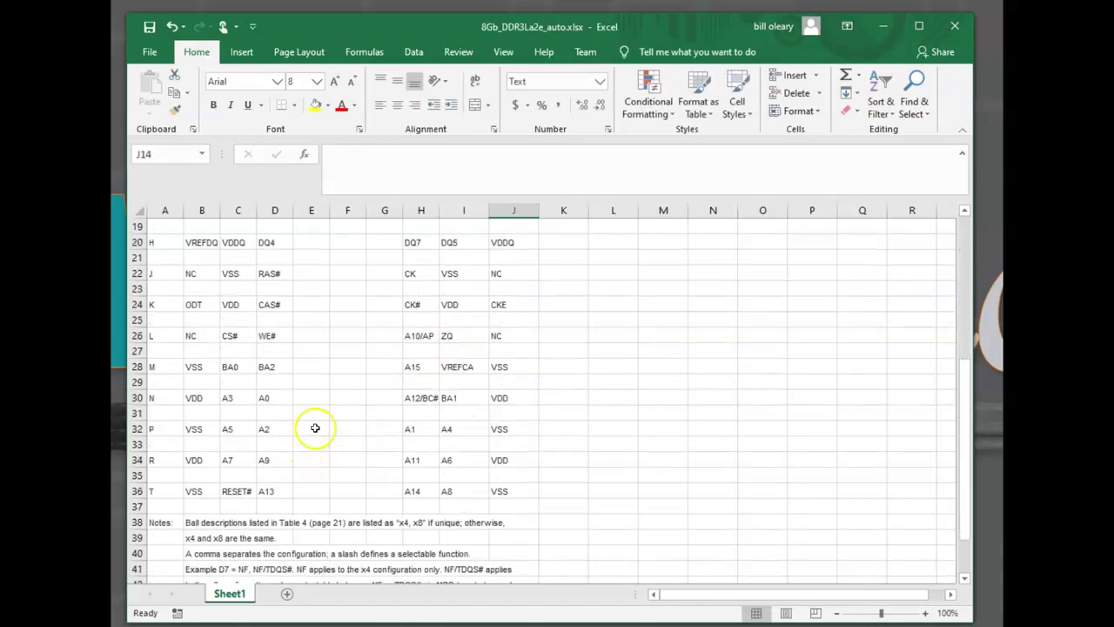
scroll(314, 422, "up", 6)
scroll(320, 417, "up", 1)
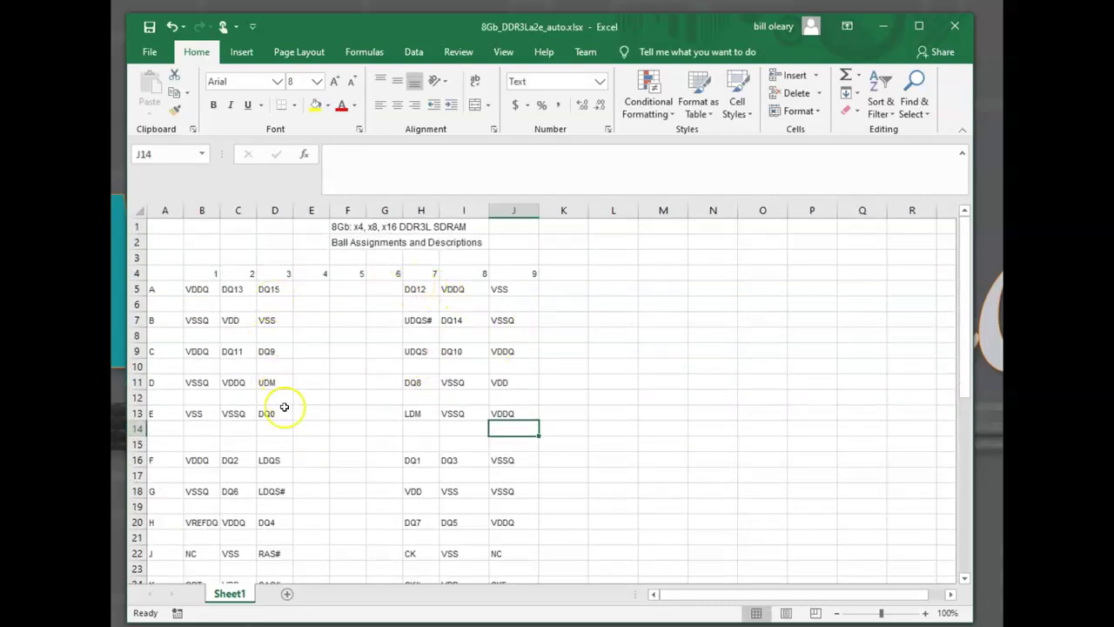
scroll(336, 438, "down", 5)
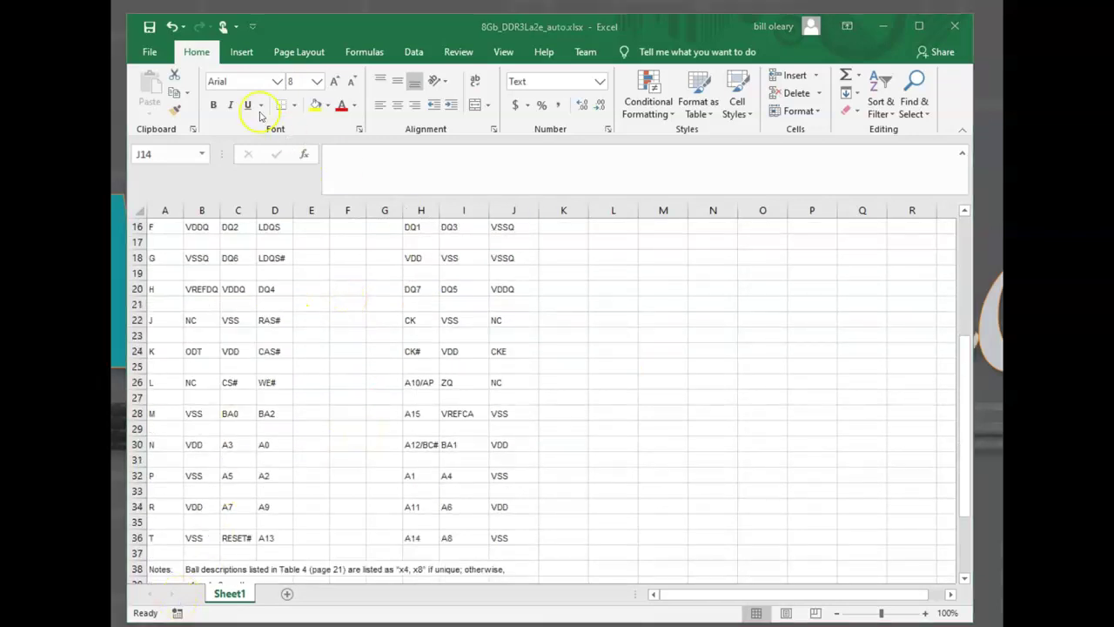
Start a Save As into the DDR3_DRAM_SIMPLE_BGA folder, editing the file name just before .xlsx
left_click(143, 52)
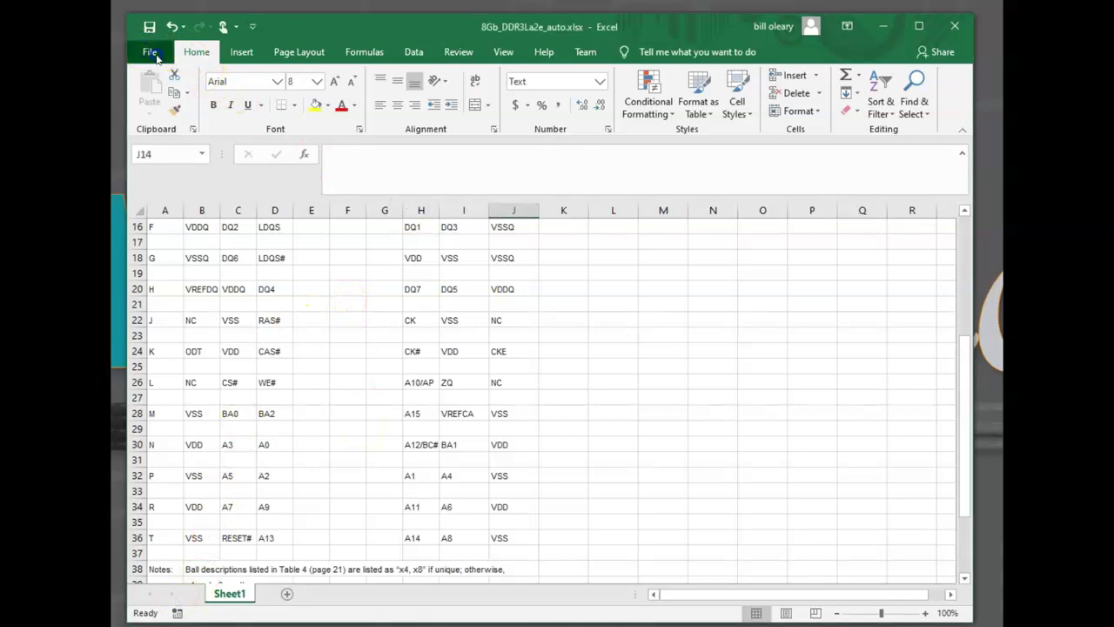
left_click(179, 258)
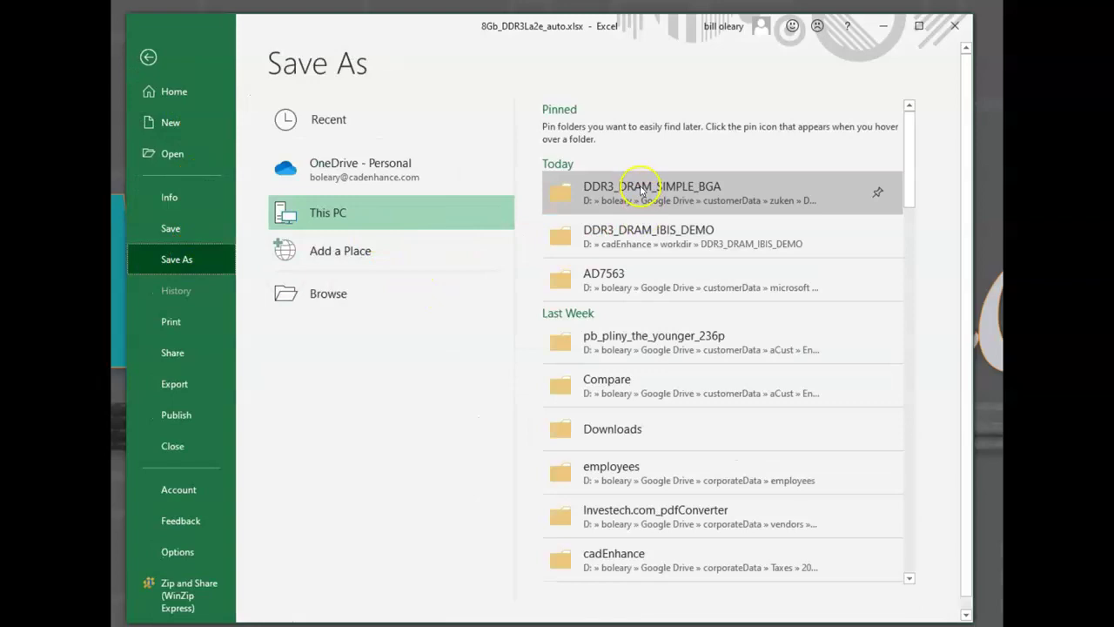
left_click(641, 189)
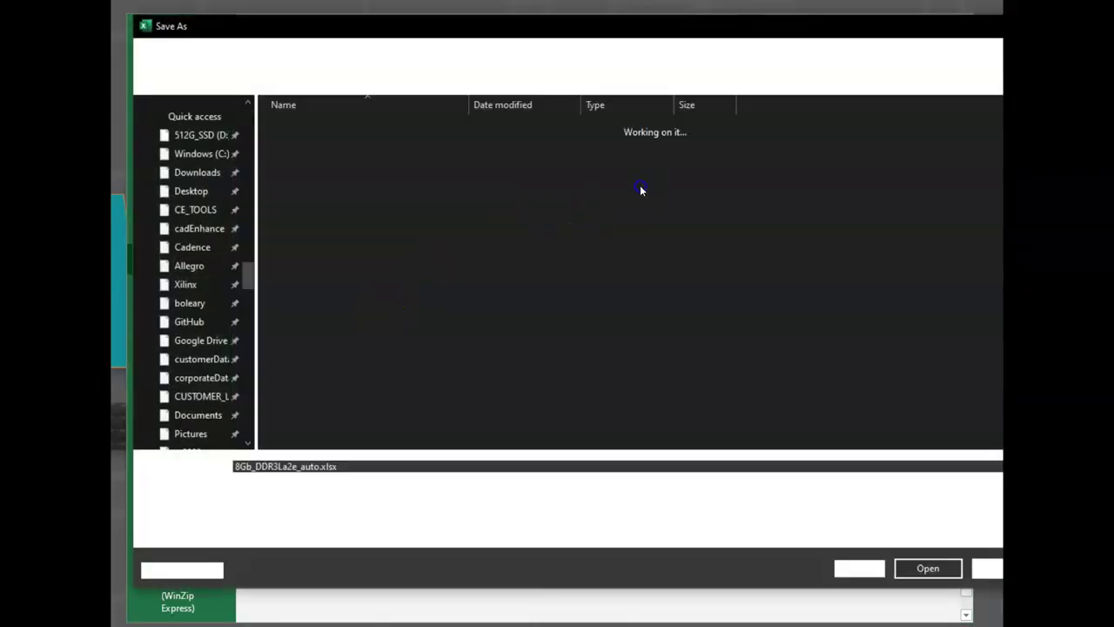
left_click(320, 466)
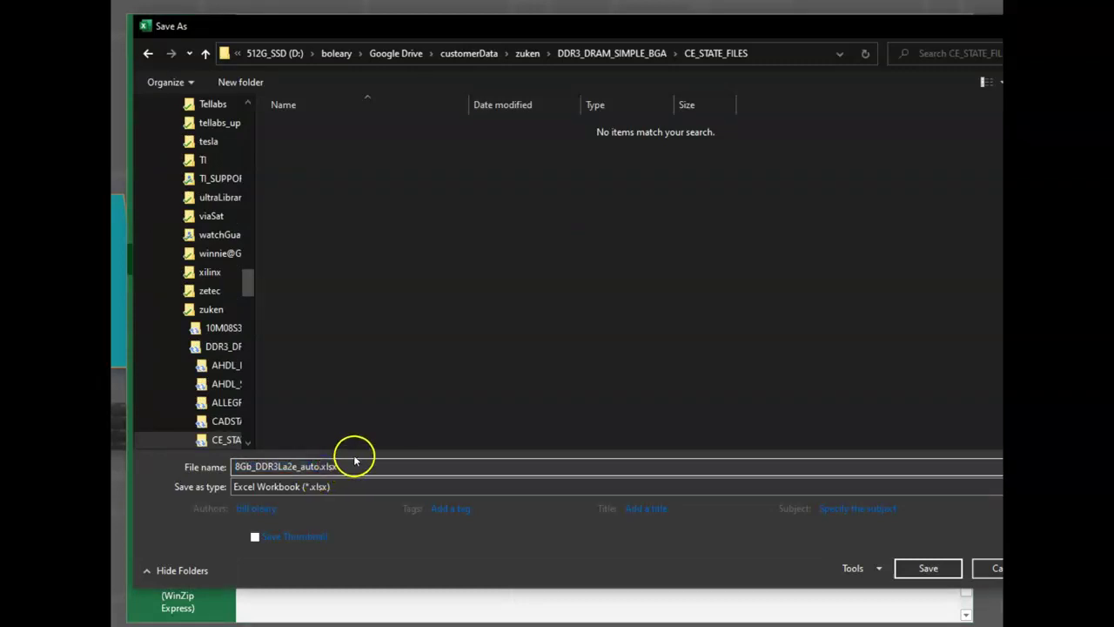